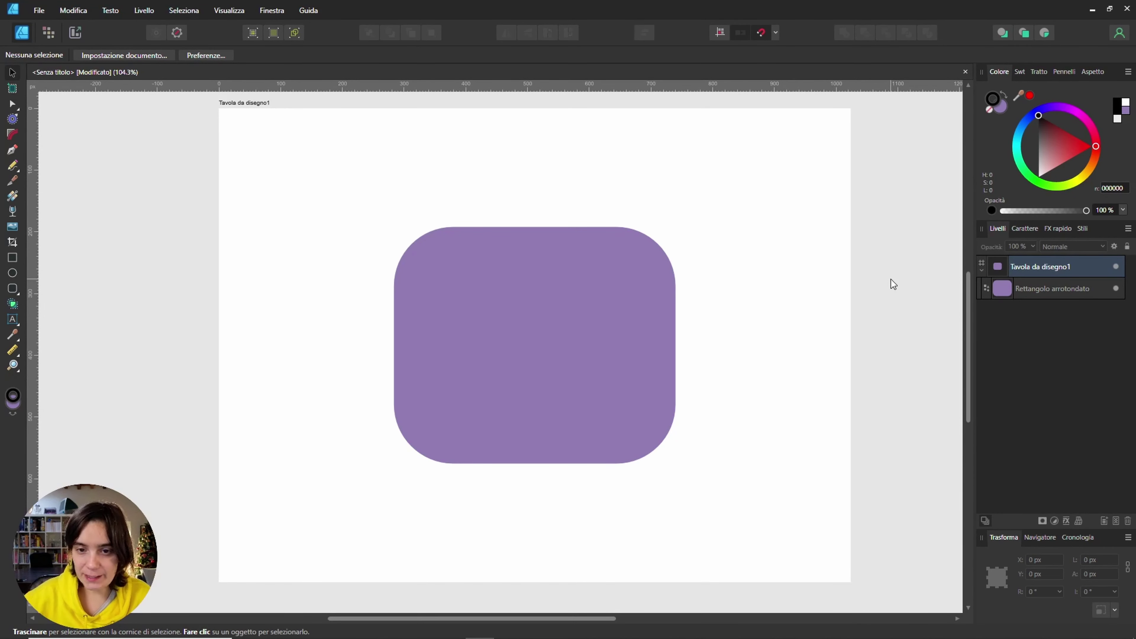
Select the purple 456.4 × 383.5 px rounded rectangle on the artboard with the Move tool
{"action": "left_click", "coordinate": [545, 280]}
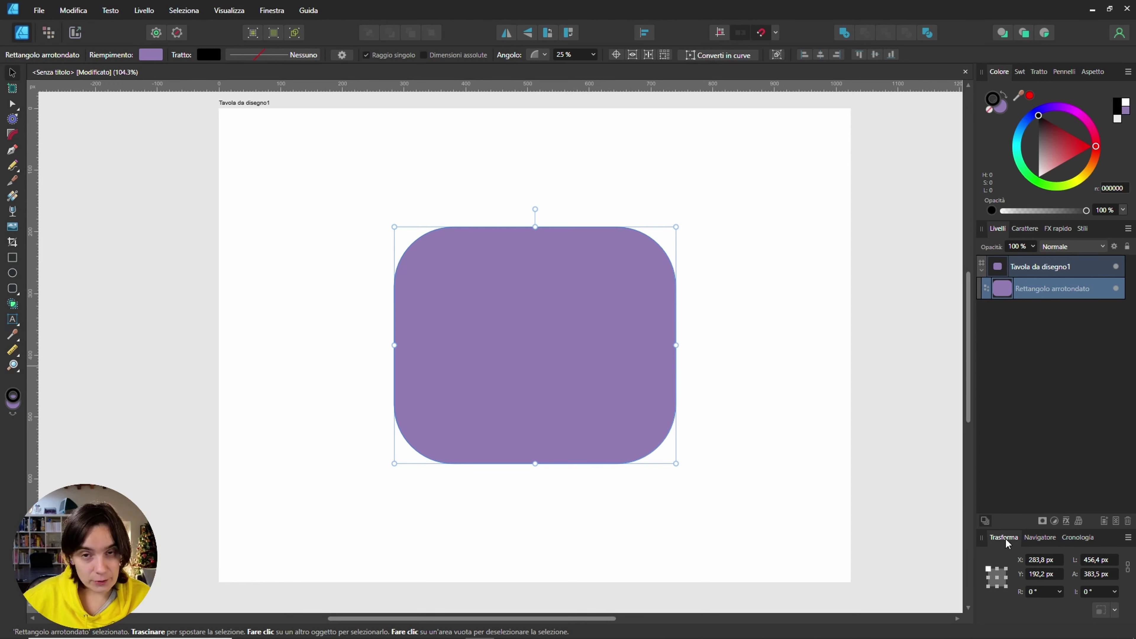
{"action": "left_click", "coordinate": [273, 11]}
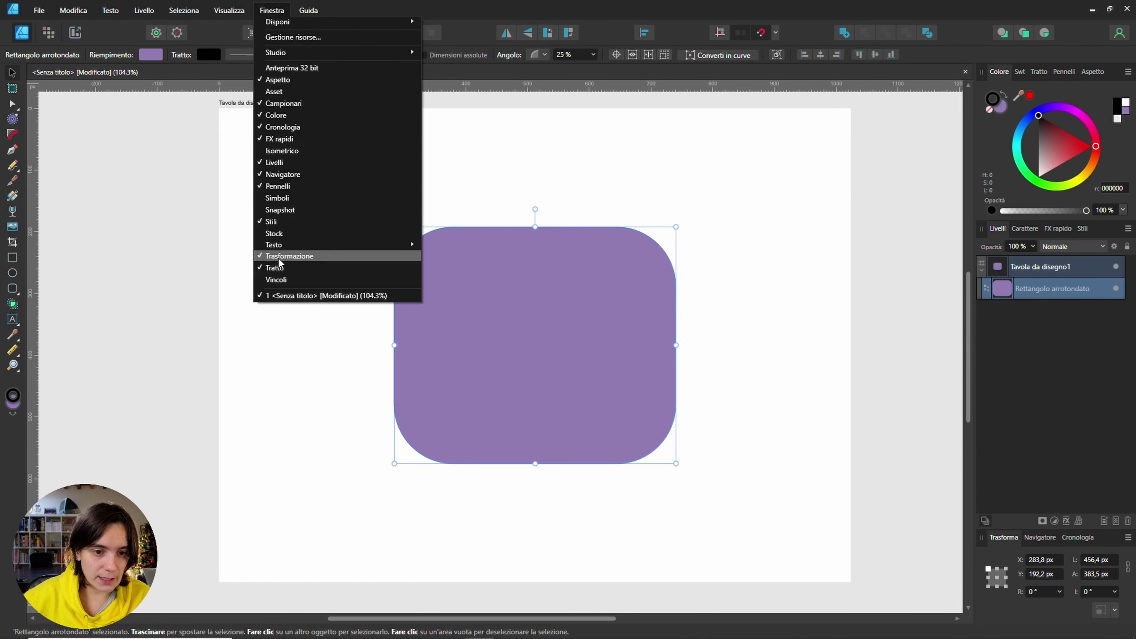
{"action": "left_click", "coordinate": [709, 302]}
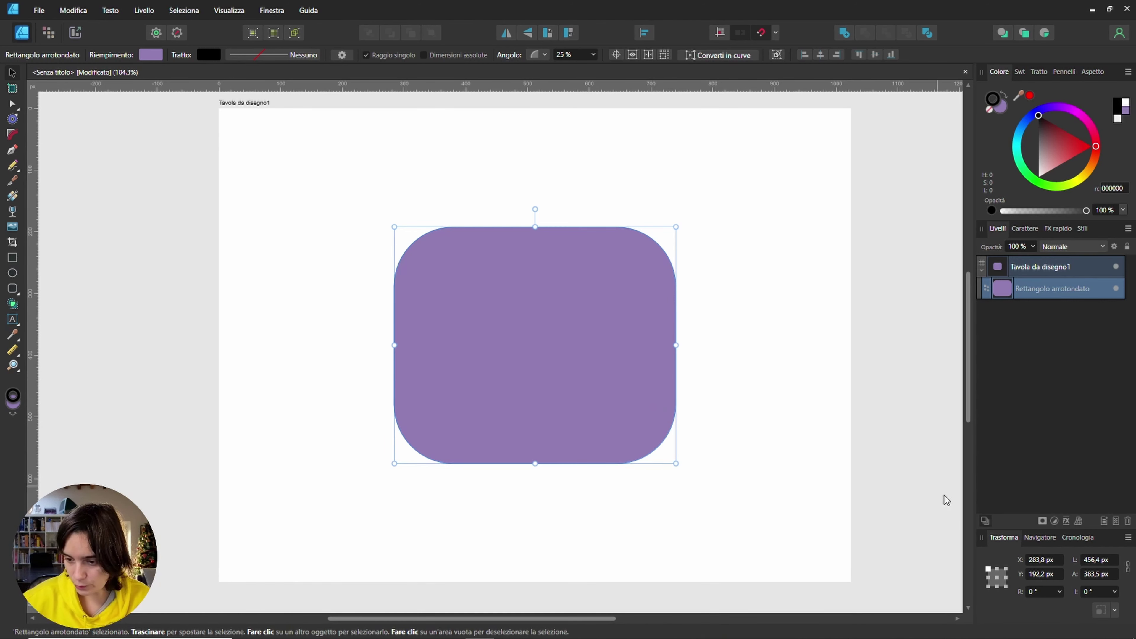
Position the rounded rectangle at X 50 px, Y 70 px in the Trasforma panel
{"action": "double_click", "coordinate": [1042, 559]}
{"action": "type", "text": "50"}
{"action": "key", "text": "Tab"}
{"action": "type", "text": "70"}
{"action": "key", "text": "Return"}
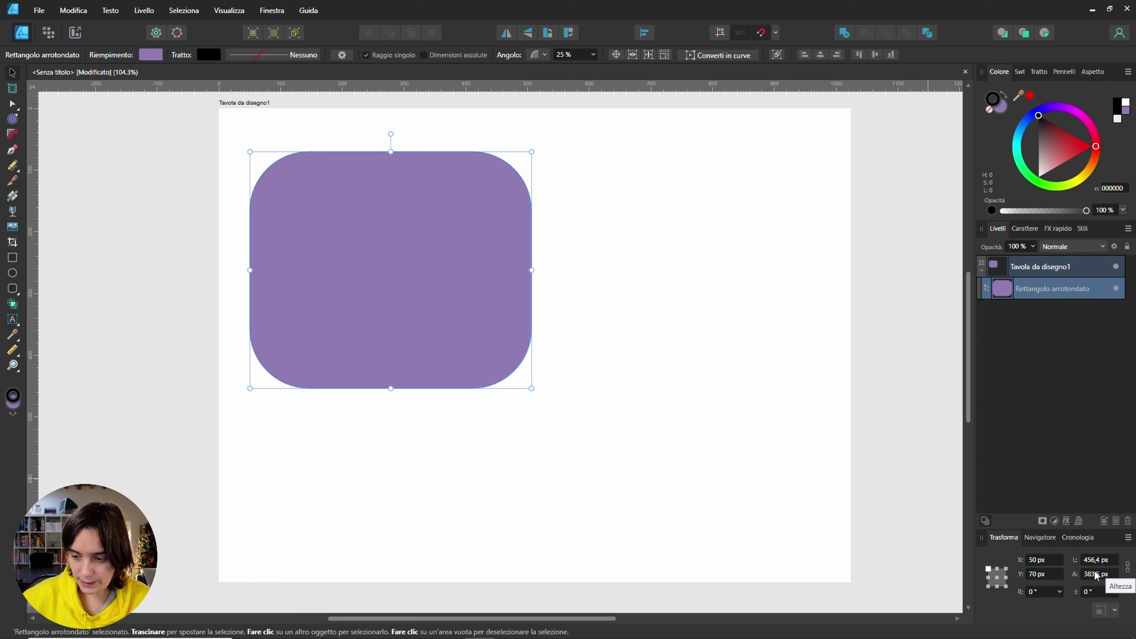
Scale the rectangle proportionally to 700 px wide (700 × 588.2 px)
{"action": "left_click", "coordinate": [1096, 559]}
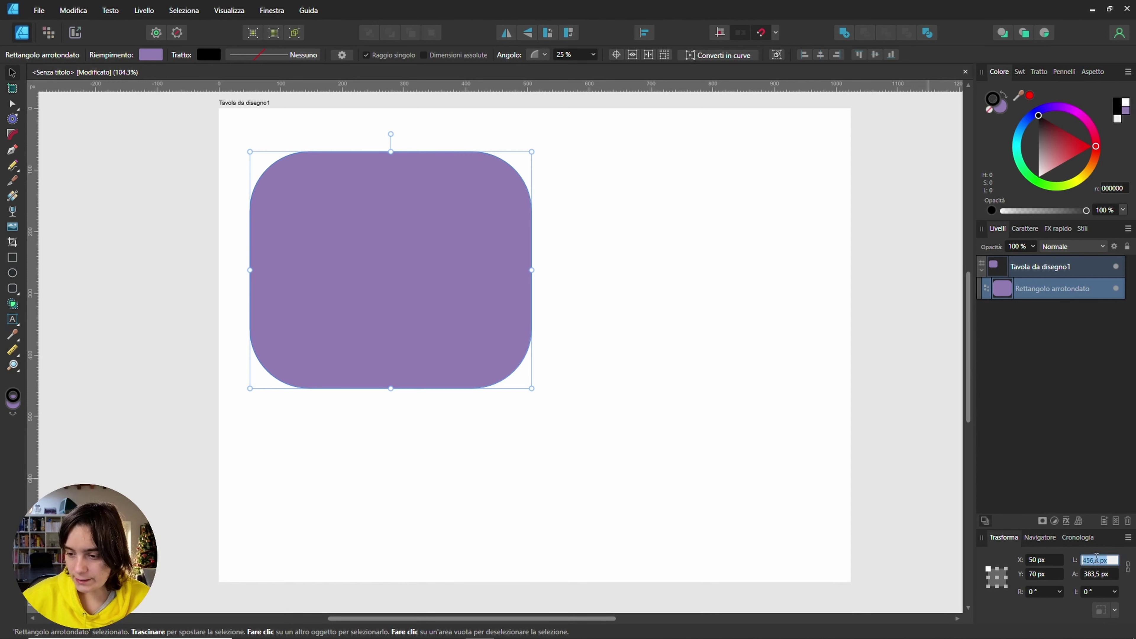
{"action": "type", "text": "7"}
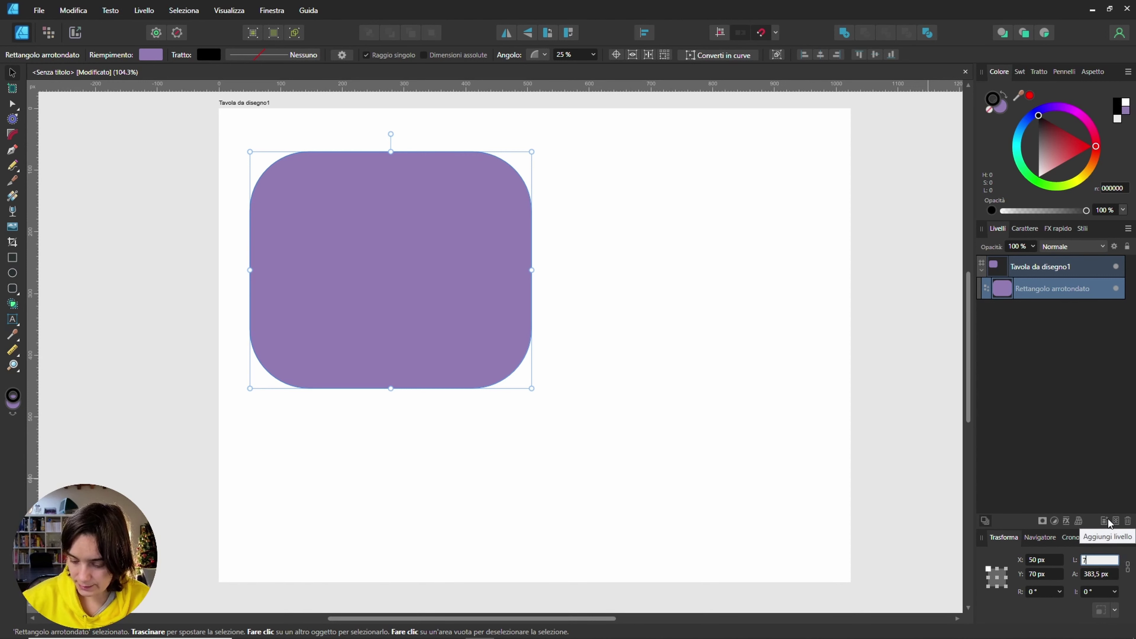
{"action": "type", "text": "00"}
{"action": "key", "text": "Return"}
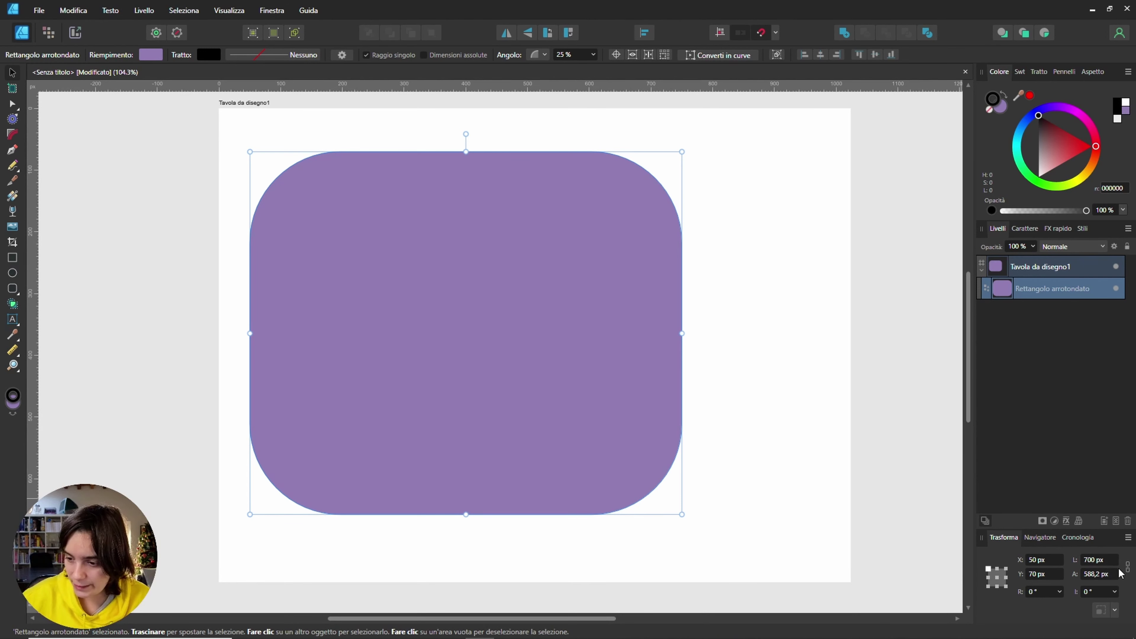
Set the rectangle's width L to 500 px and height A to 200 px
{"action": "left_click", "coordinate": [1099, 560]}
{"action": "type", "text": "500"}
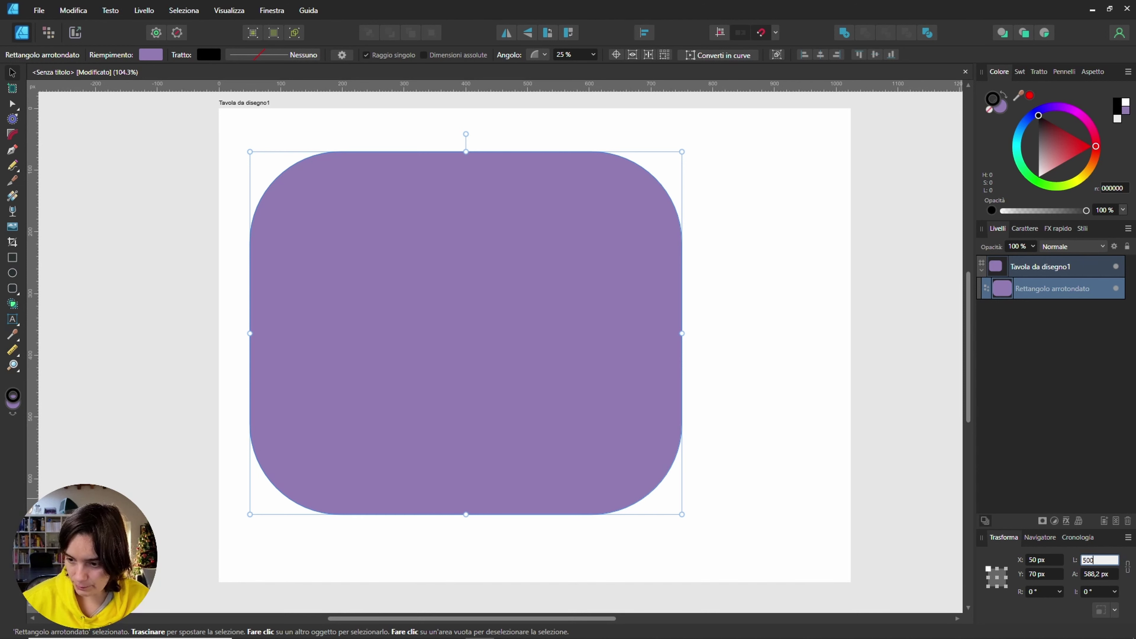
{"action": "key", "text": "Return"}
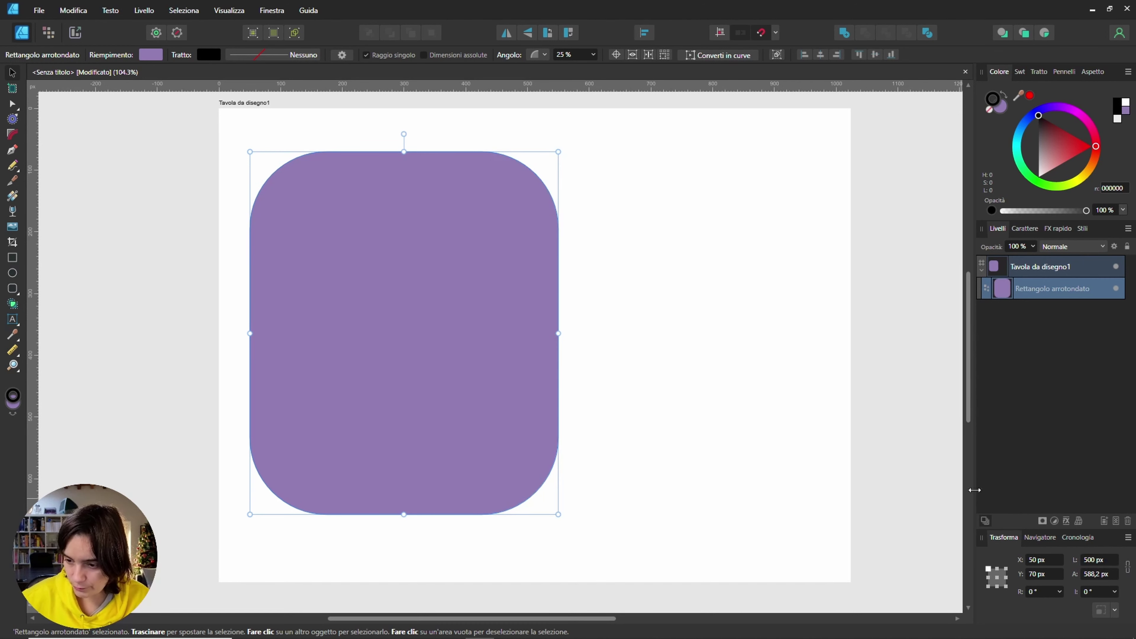
{"action": "left_click", "coordinate": [1110, 572]}
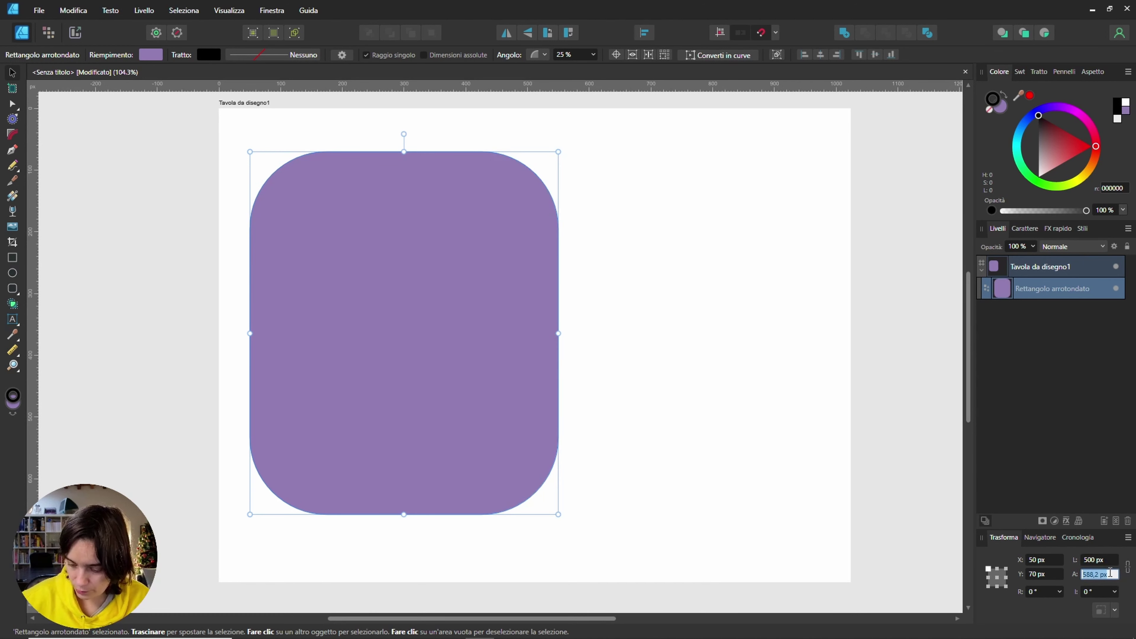
{"action": "type", "text": "200"}
{"action": "key", "text": "Return"}
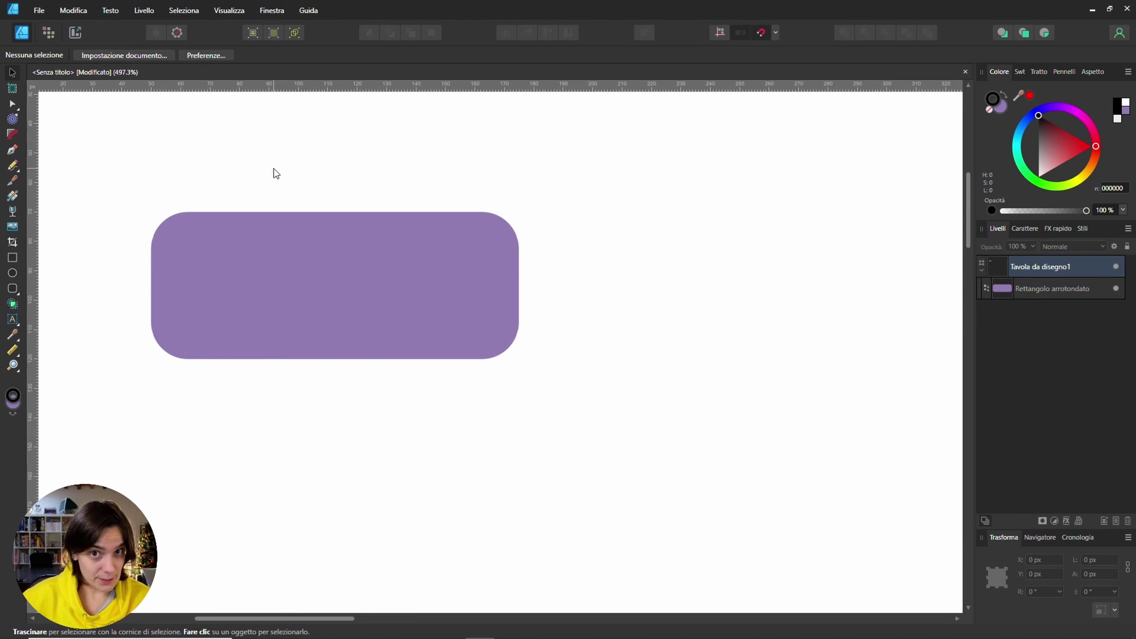
Reselect the small rectangle and scale its width by 250% to 312.5 × 125 px
{"action": "key", "text": "ctrl+0"}
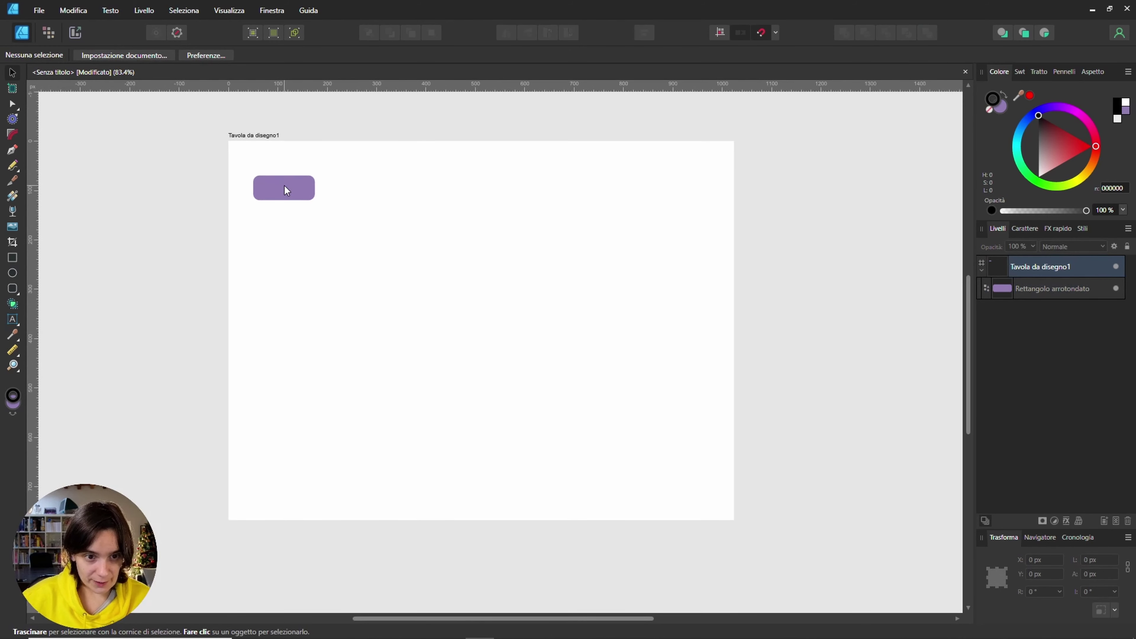
{"action": "left_click", "coordinate": [284, 186]}
{"action": "left_click", "coordinate": [1100, 559]}
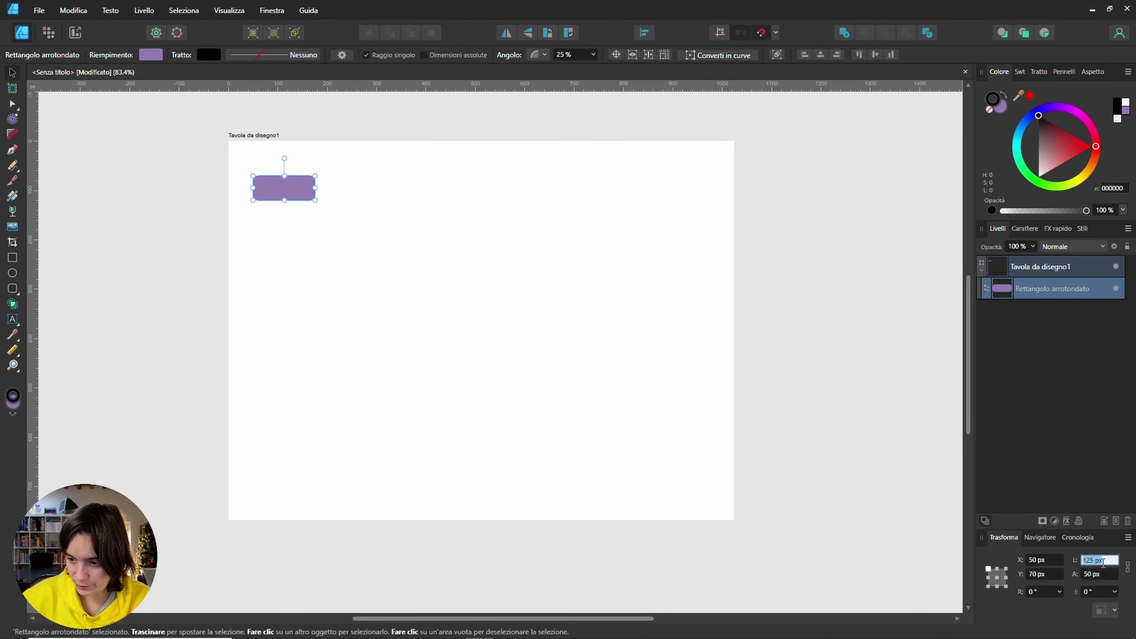
{"action": "type", "text": "25"}
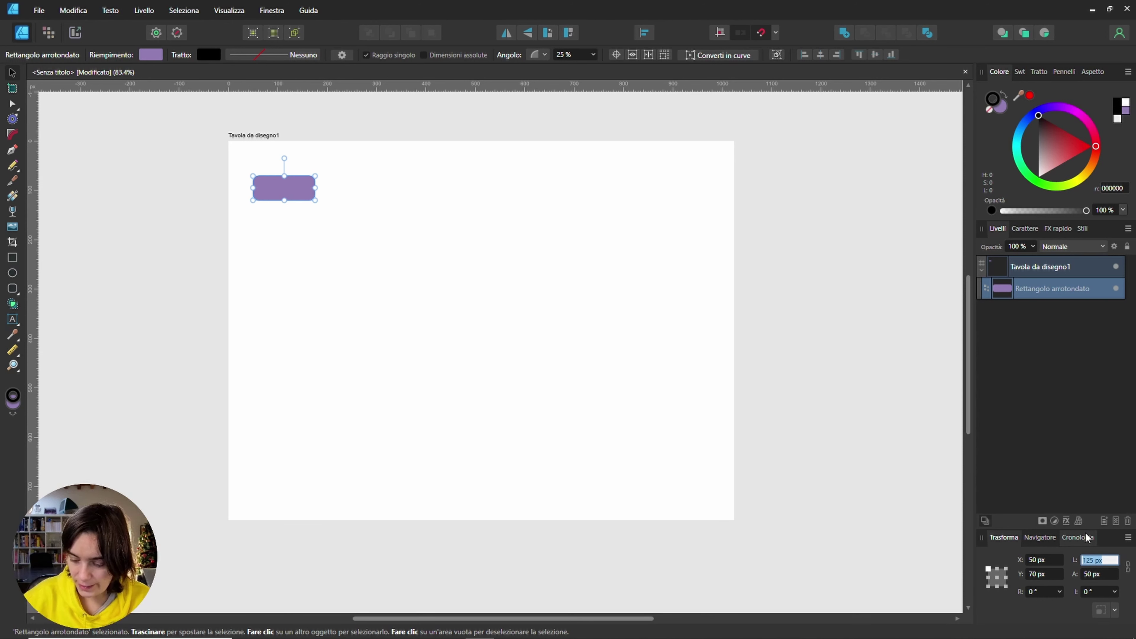
{"action": "type", "text": "0%"}
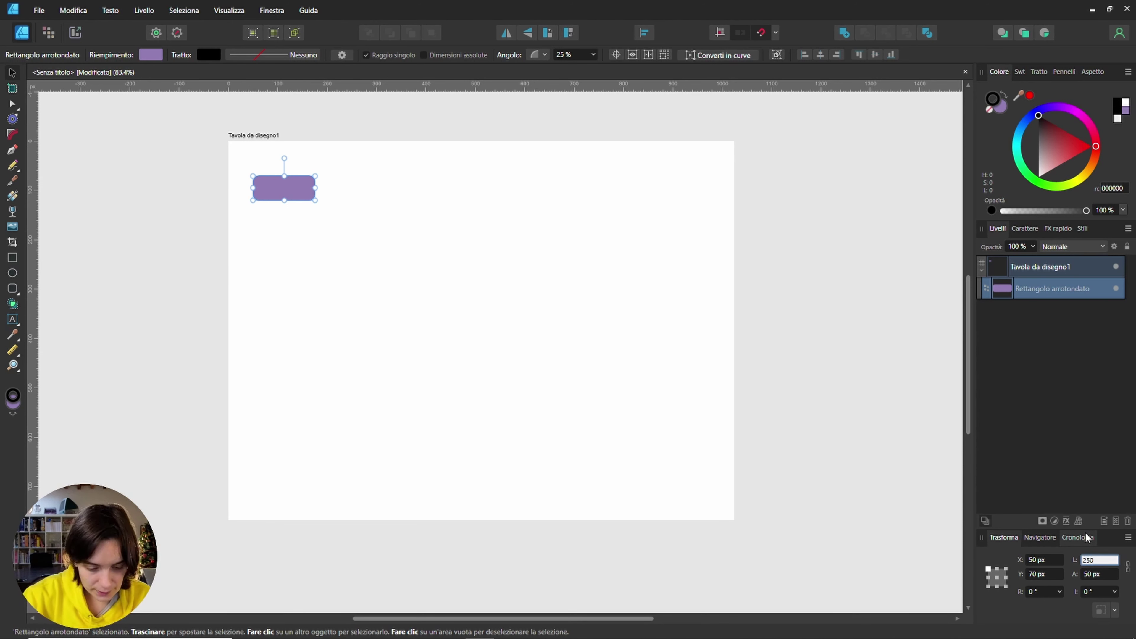
{"action": "key", "text": "Return"}
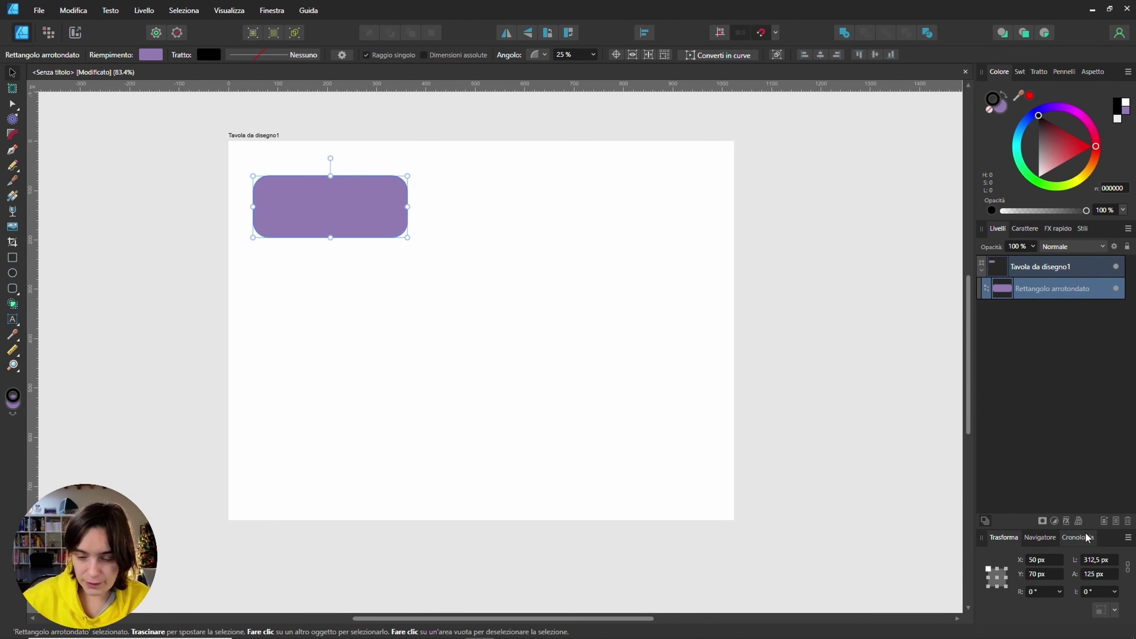
Drag the rectangle toward the artboard centre and rotate it 56°
{"action": "left_click_drag", "start_coordinate": [330, 207], "coordinate": [474, 313]}
{"action": "triple_click", "coordinate": [1042, 591]}
{"action": "type", "text": "56"}
{"action": "key", "text": "Return"}
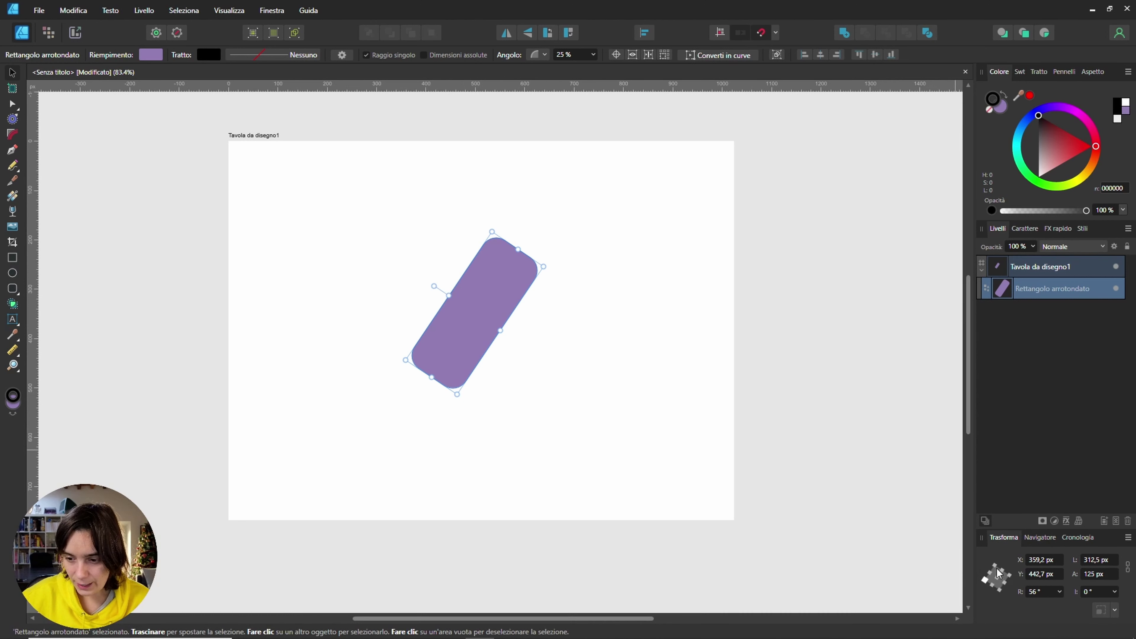
Reset the rectangle's rotation R to 0°
{"action": "left_click", "coordinate": [1042, 591]}
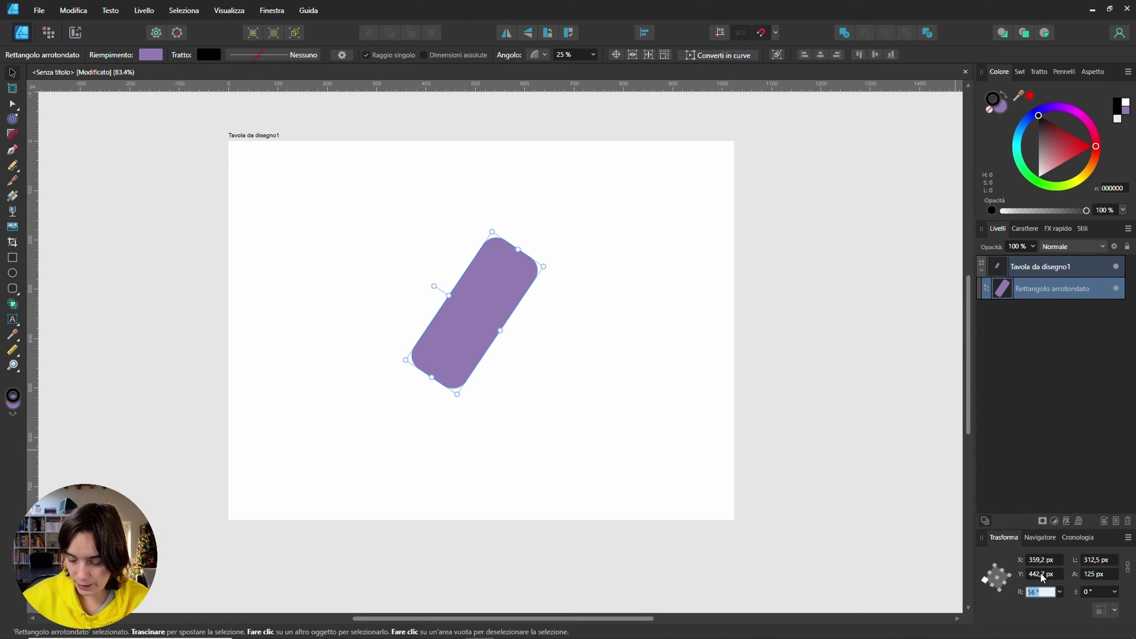
{"action": "type", "text": "0"}
{"action": "key", "text": "Return"}
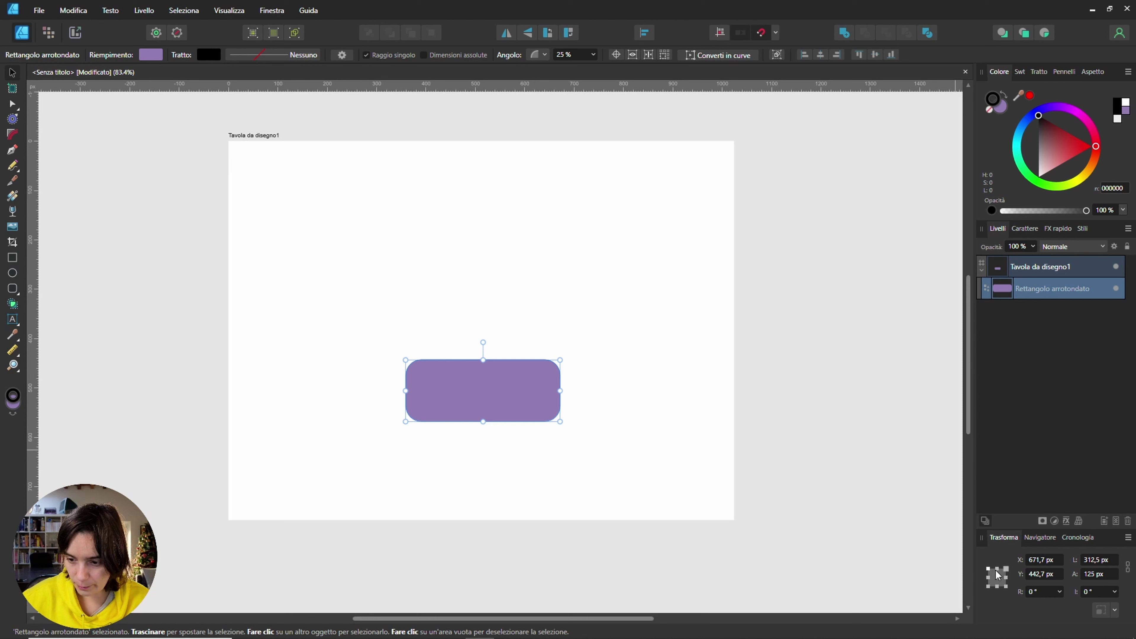
Try the centre, bottom-left and right-middle anchor points, finishing on the centre anchor
{"action": "left_click", "coordinate": [997, 577]}
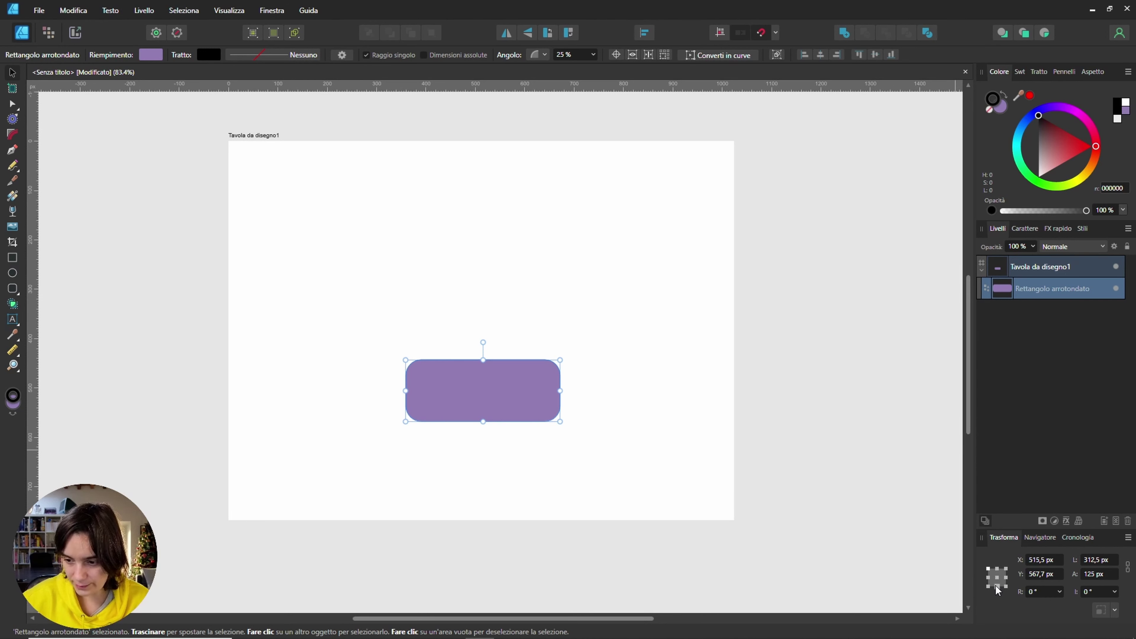
{"action": "left_click", "coordinate": [988, 586]}
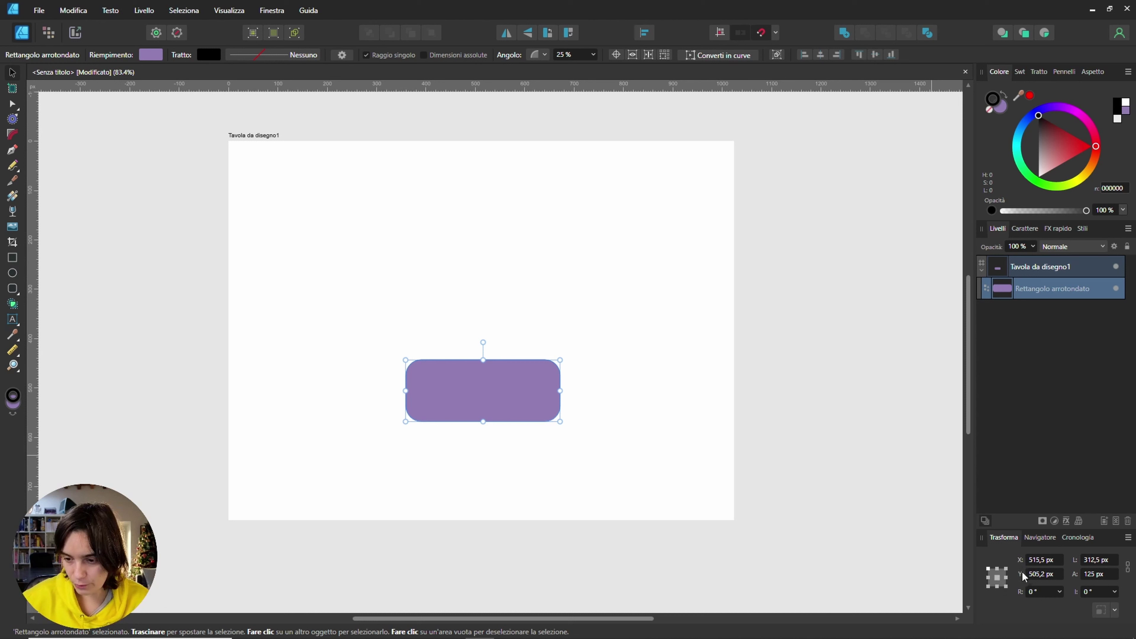
{"action": "left_click", "coordinate": [1006, 576]}
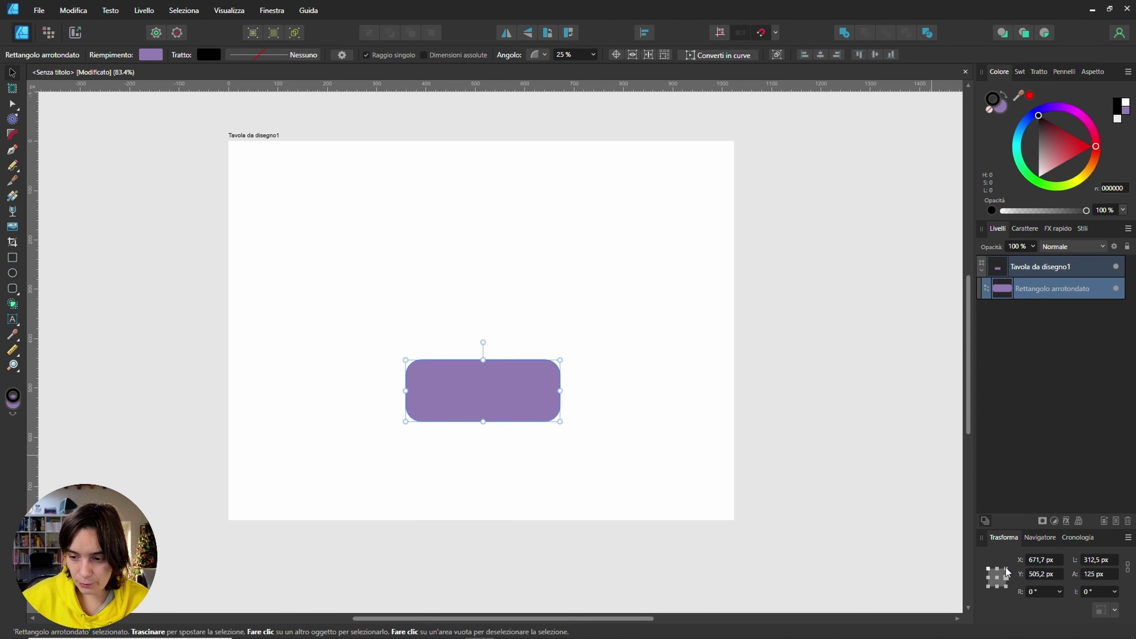
{"action": "left_click", "coordinate": [996, 578]}
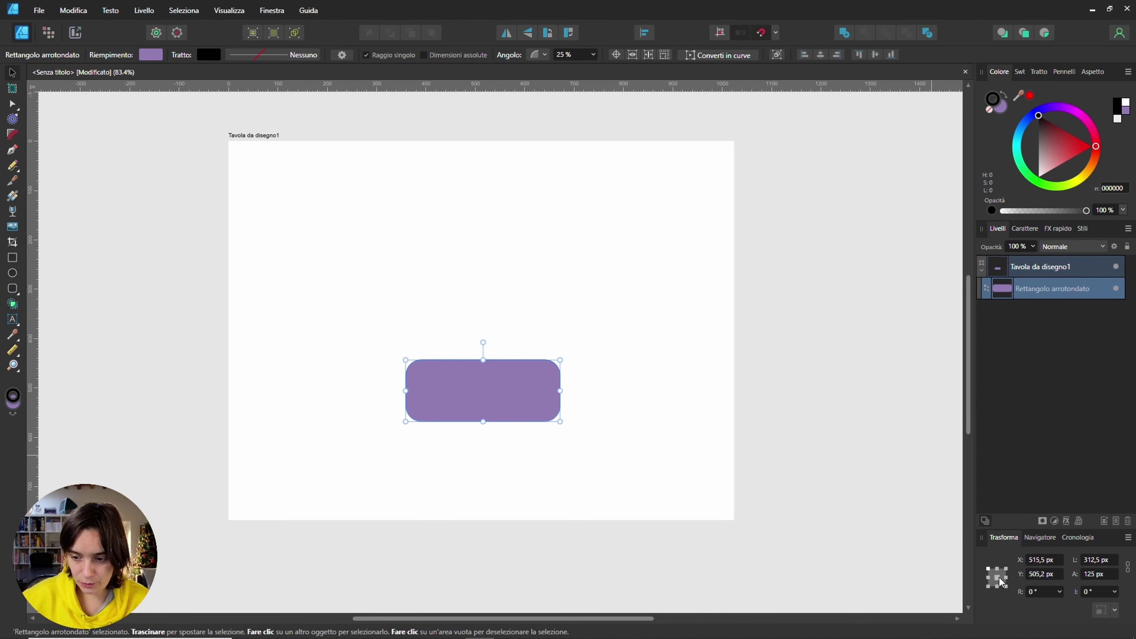
Rotate the rectangle to 75°
{"action": "triple_click", "coordinate": [1042, 592]}
{"action": "type", "text": "75"}
{"action": "key", "text": "Return"}
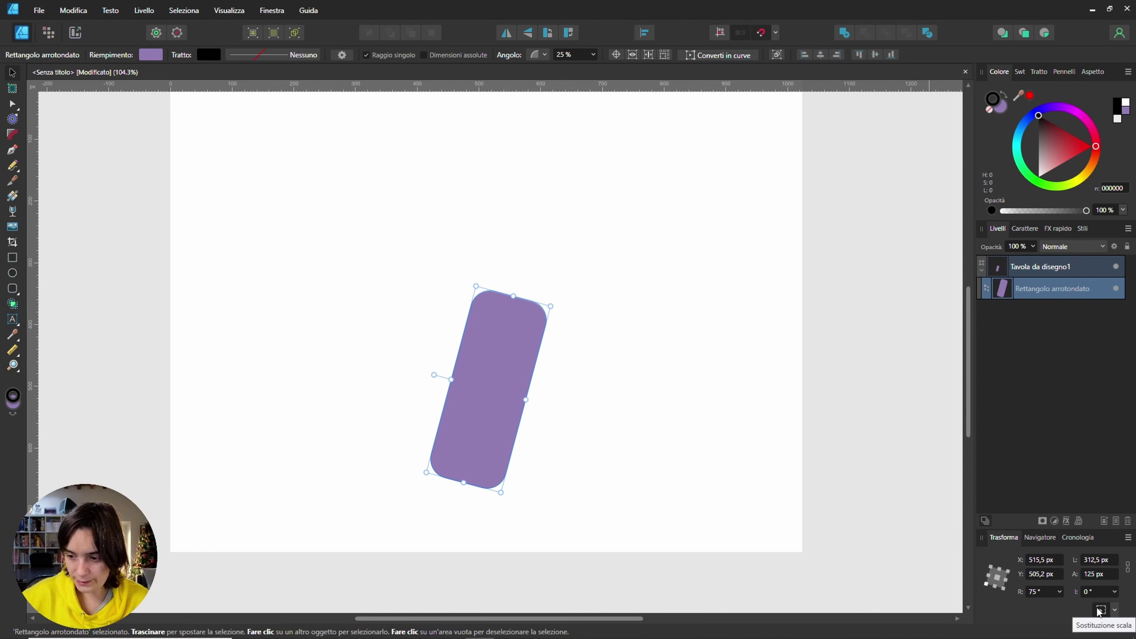